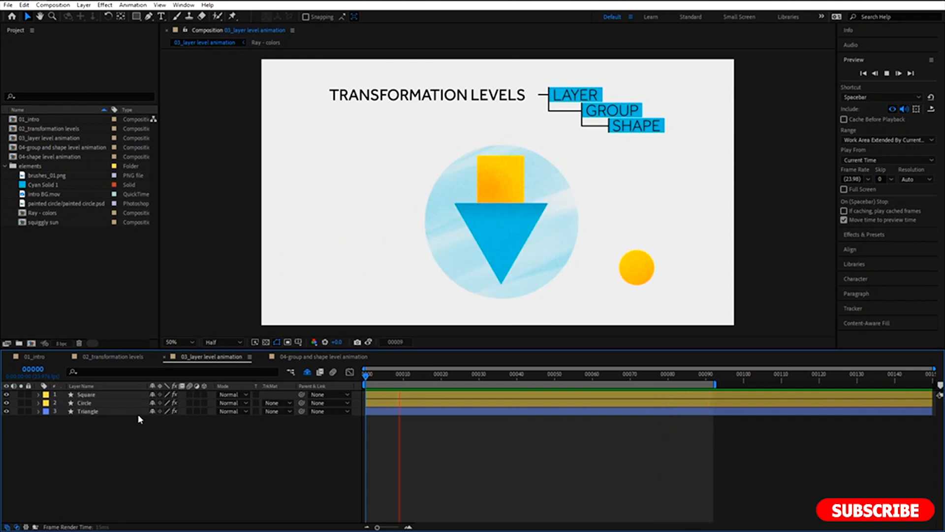
Stop the preview and expand the Square layer's Transform properties to examine its Position and Rotation keyframes.
{"action": "key", "text": "space"}
{"action": "left_click", "coordinate": [38, 395]}
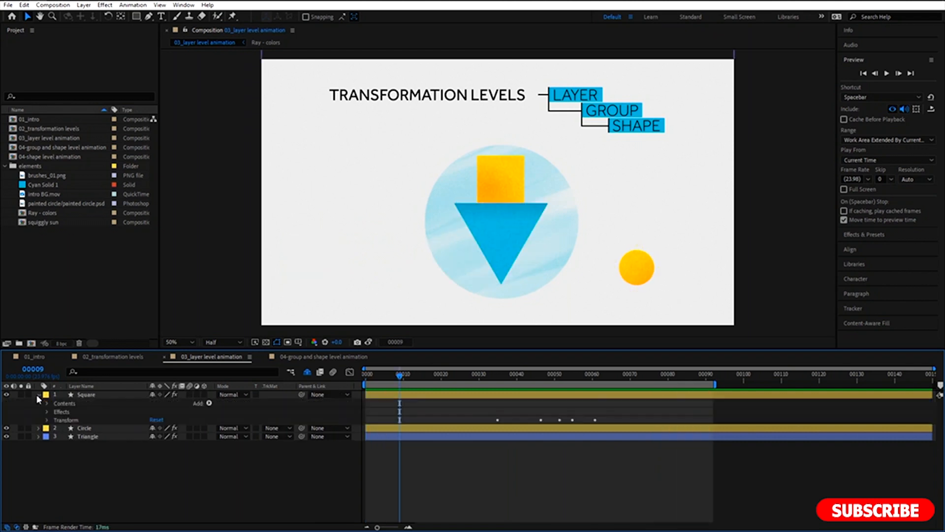
{"action": "left_click", "coordinate": [47, 420]}
{"action": "left_click", "coordinate": [65, 420]}
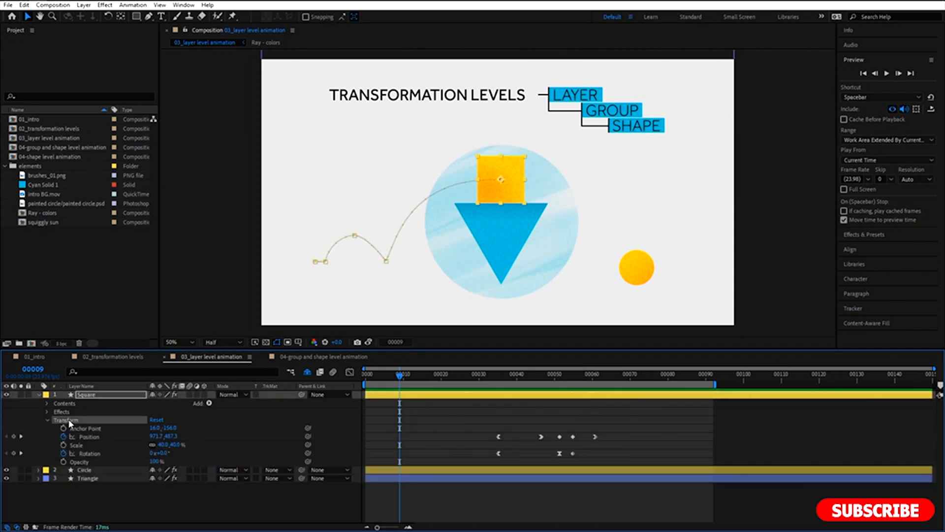
{"action": "left_click", "coordinate": [90, 437]}
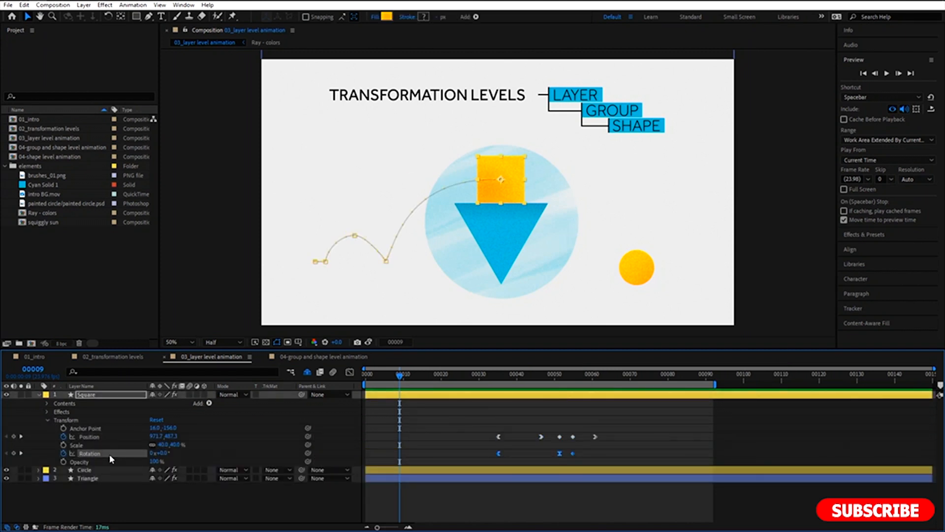
Reveal only the keyframed properties of the Square, Circle and Triangle layers, and preview the layer-level animation.
{"action": "left_click_drag", "start_coordinate": [100, 493], "coordinate": [85, 403]}
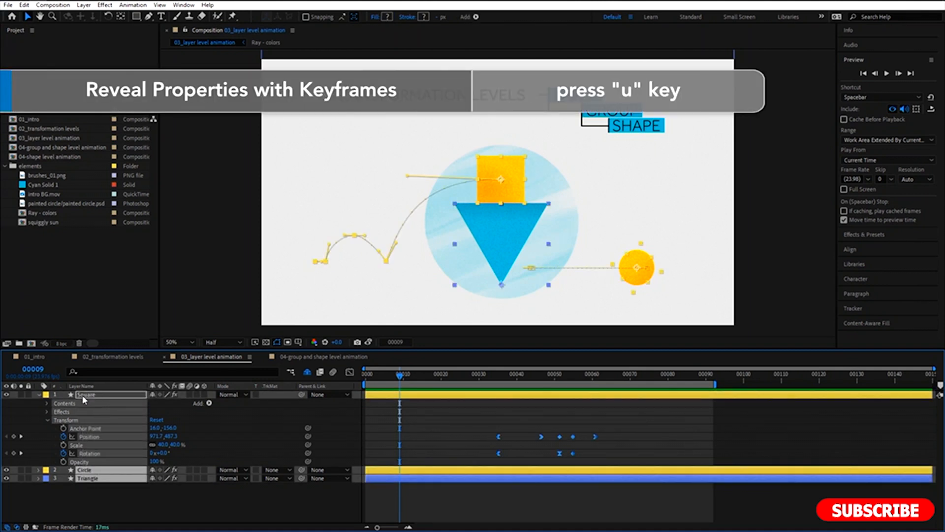
{"action": "key", "text": "u"}
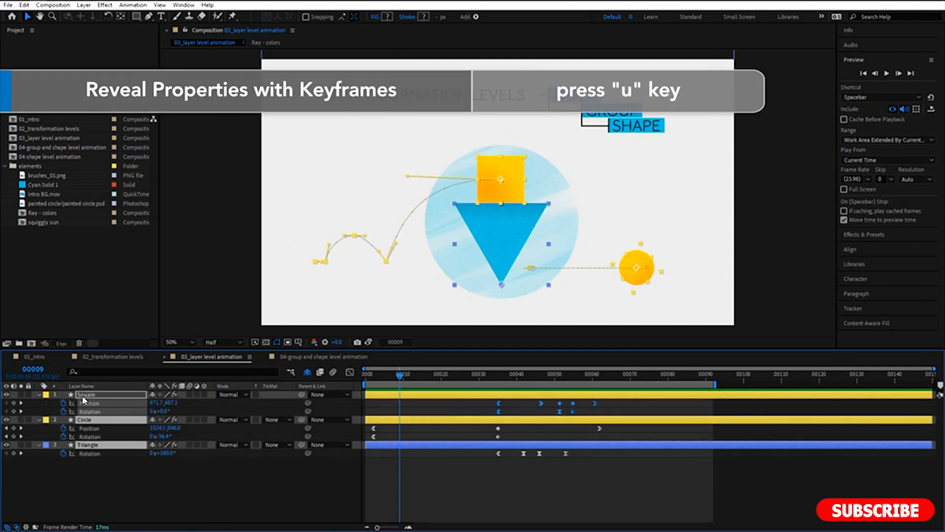
{"action": "left_click", "coordinate": [104, 480]}
{"action": "key", "text": "space"}
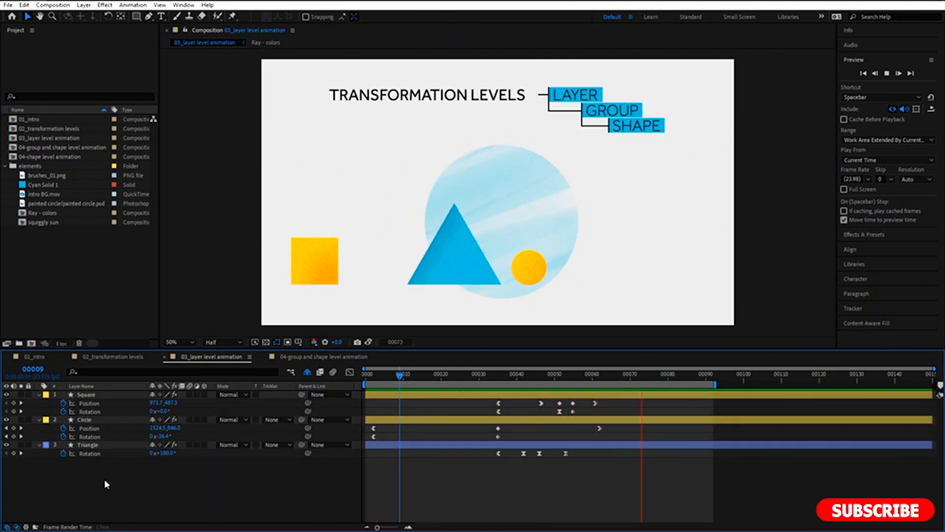
{"action": "key", "text": "space"}
Switch to the 04-group and shape level animation composition and preview it with the Shapes layer's Contents expanded.
{"action": "left_click", "coordinate": [298, 356]}
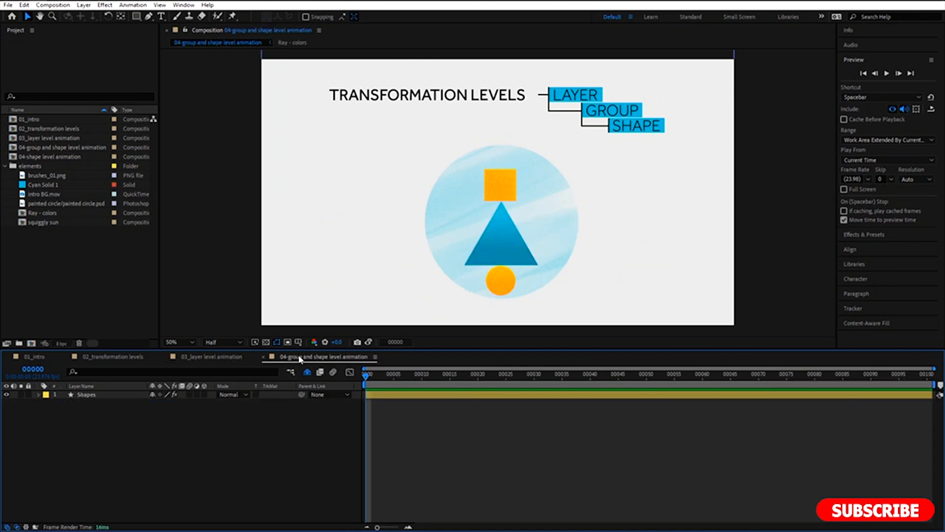
{"action": "left_click", "coordinate": [123, 395]}
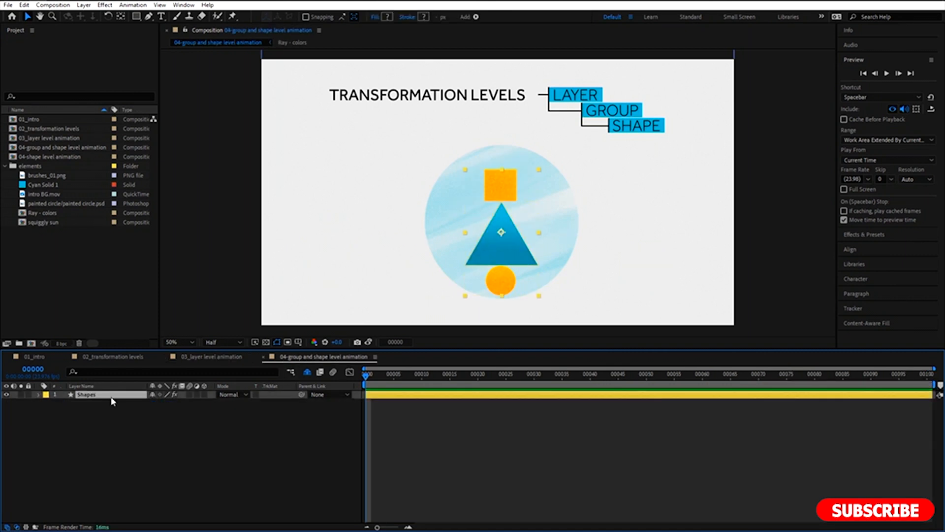
{"action": "left_click", "coordinate": [38, 395]}
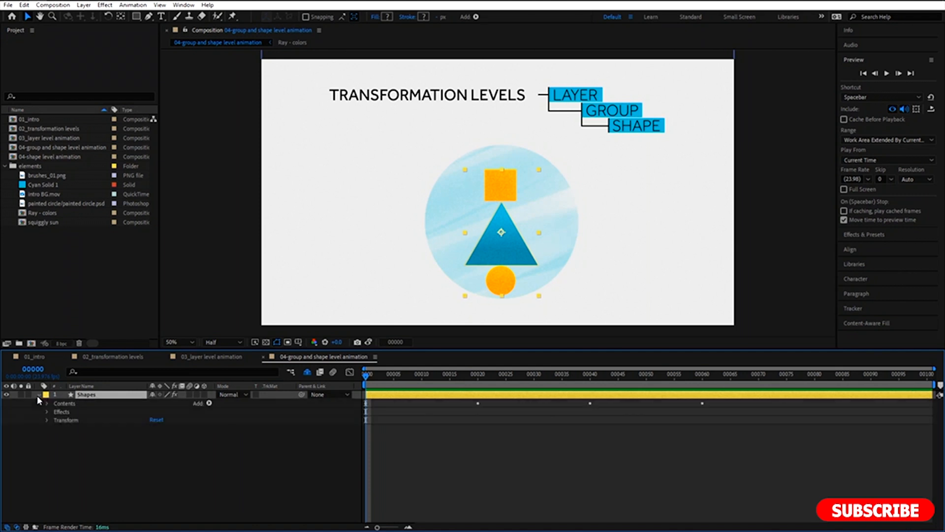
{"action": "left_click", "coordinate": [47, 404]}
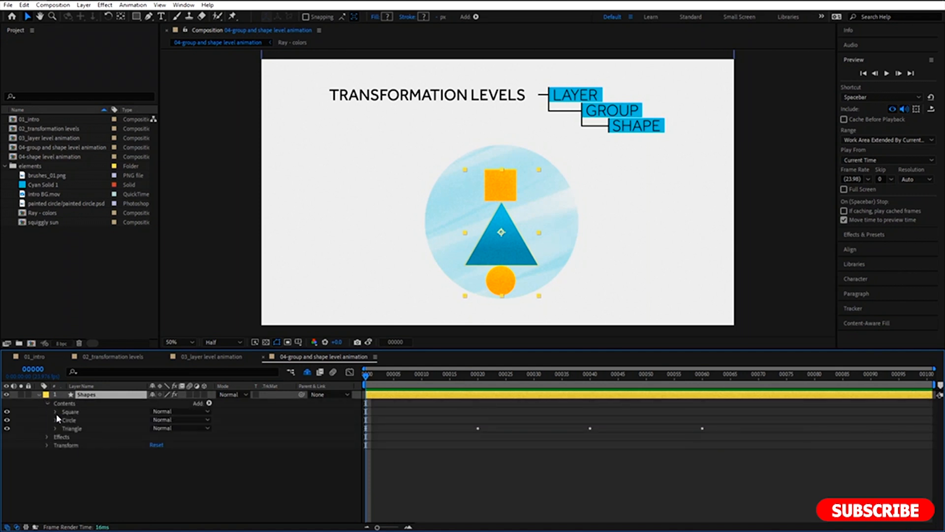
{"action": "left_click", "coordinate": [248, 474]}
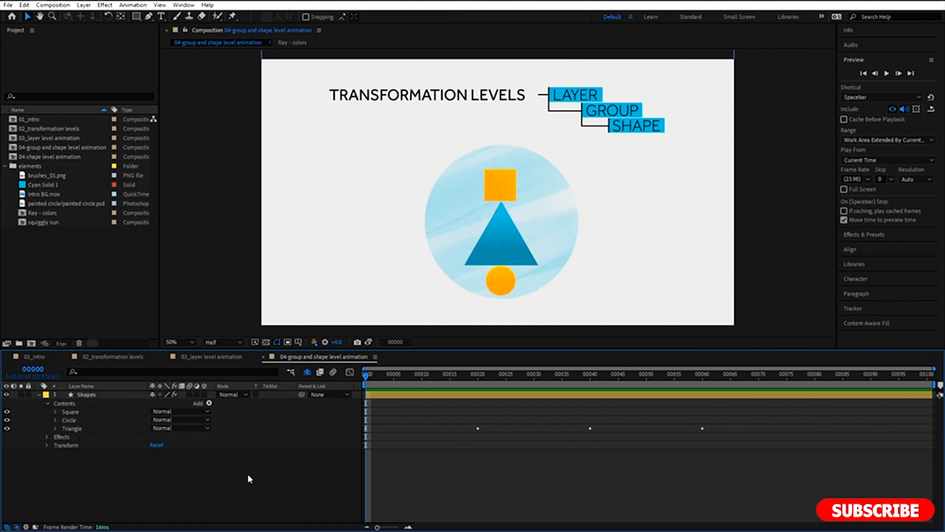
{"action": "key", "text": "space"}
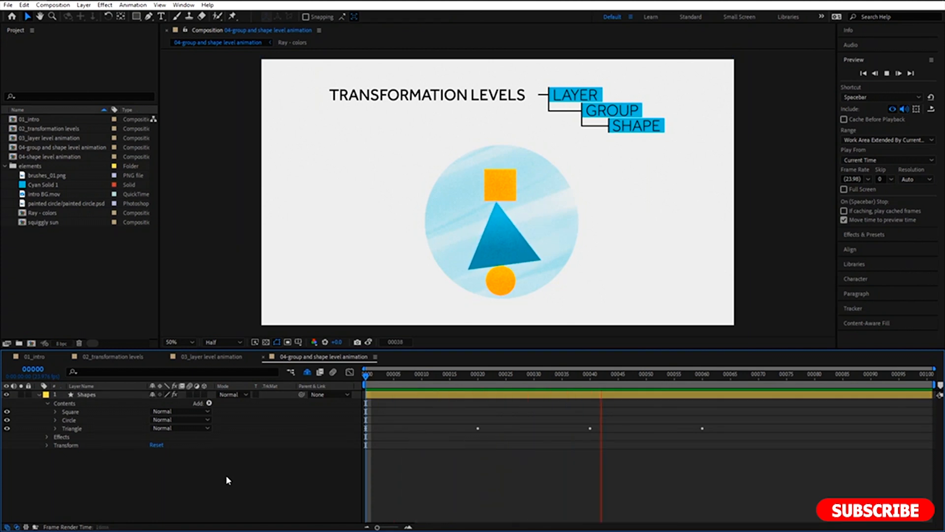
{"action": "key", "text": "space"}
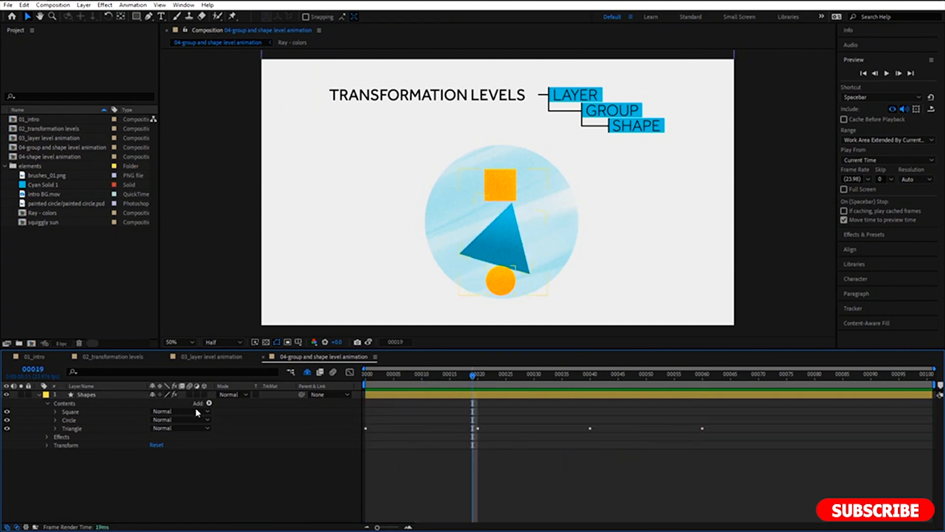
Expand the Triangle group and its Transform properties to examine the group-level options and Rotation keyframes.
{"action": "left_click", "coordinate": [55, 429]}
{"action": "left_click", "coordinate": [62, 454]}
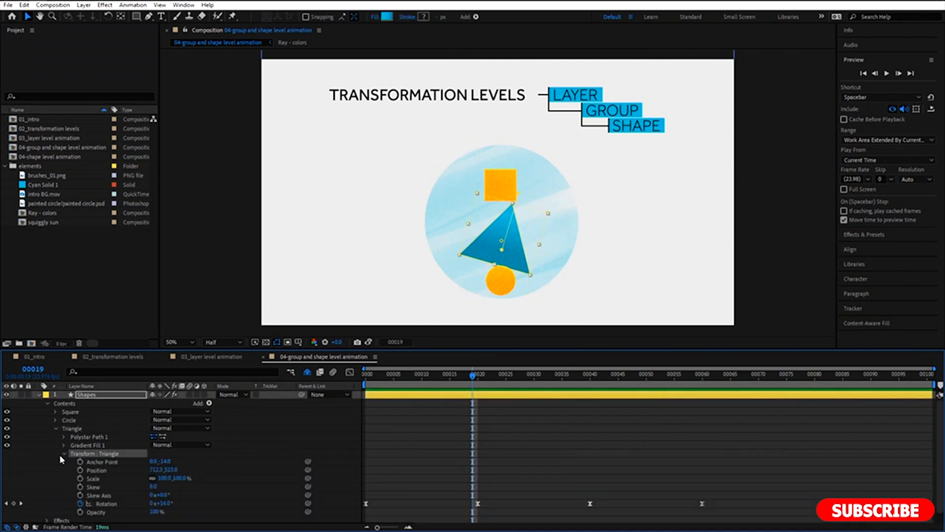
{"action": "scroll", "coordinate": [53, 482], "scroll_direction": "down", "scroll_amount": 1}
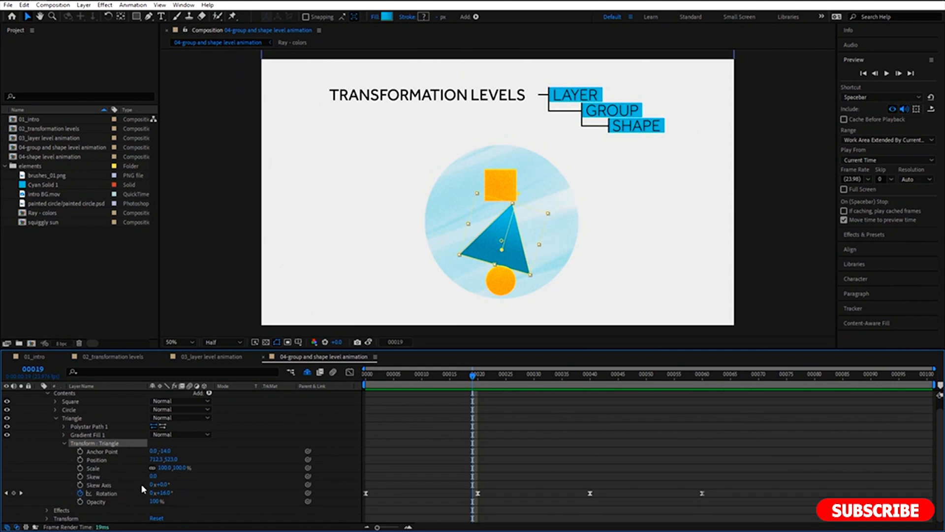
Try skewing the Triangle group by about 42, and undo the skew changes.
{"action": "mouse_move", "coordinate": [156, 476]}
{"action": "left_mouse_down"}
{"action": "mouse_move", "coordinate": [190, 482]}
{"action": "mouse_move", "coordinate": [172, 483]}
{"action": "left_mouse_up"}
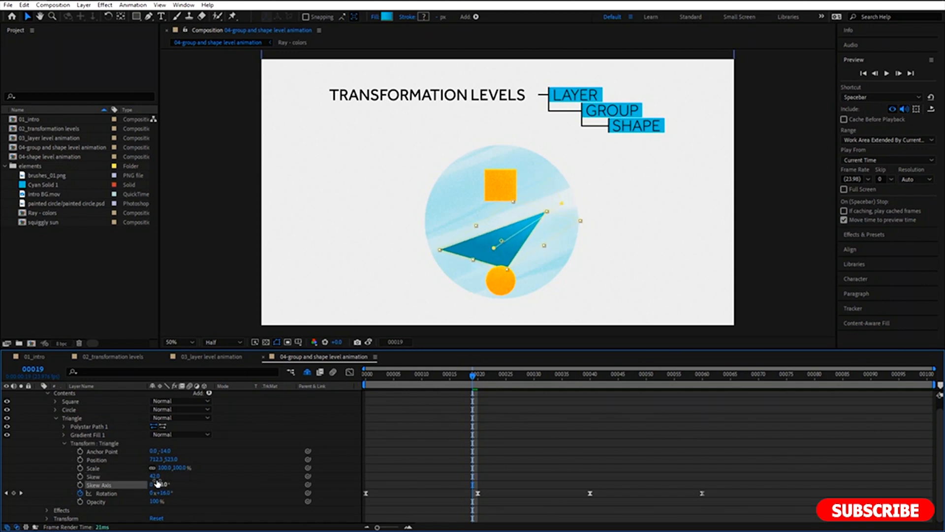
{"action": "key", "text": "ctrl+z"}
{"action": "key", "text": "ctrl+z"}
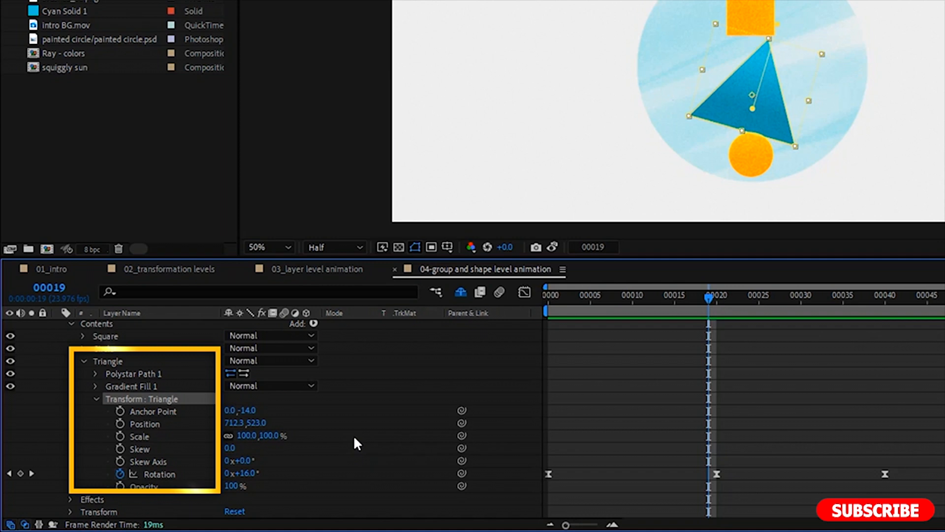
Expand the Triangle group's Polystar Path 1 to examine its shape-level properties.
{"action": "left_click", "coordinate": [347, 443]}
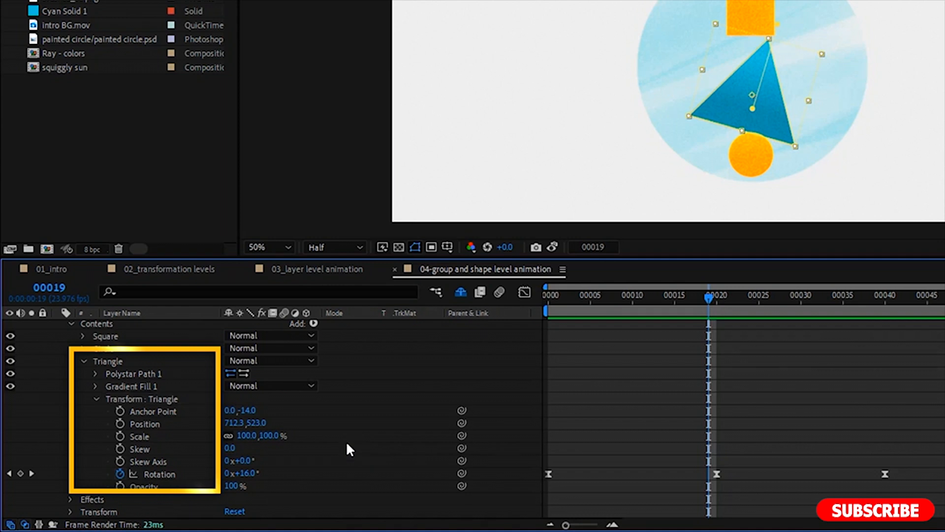
{"action": "left_click", "coordinate": [135, 373]}
{"action": "left_click", "coordinate": [95, 375]}
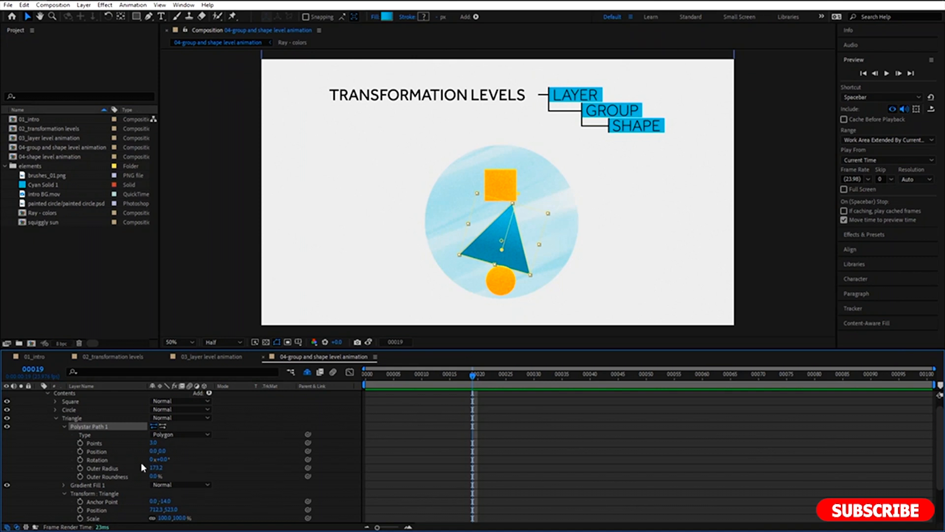
{"action": "scroll", "coordinate": [197, 467], "scroll_direction": "up", "scroll_amount": 1}
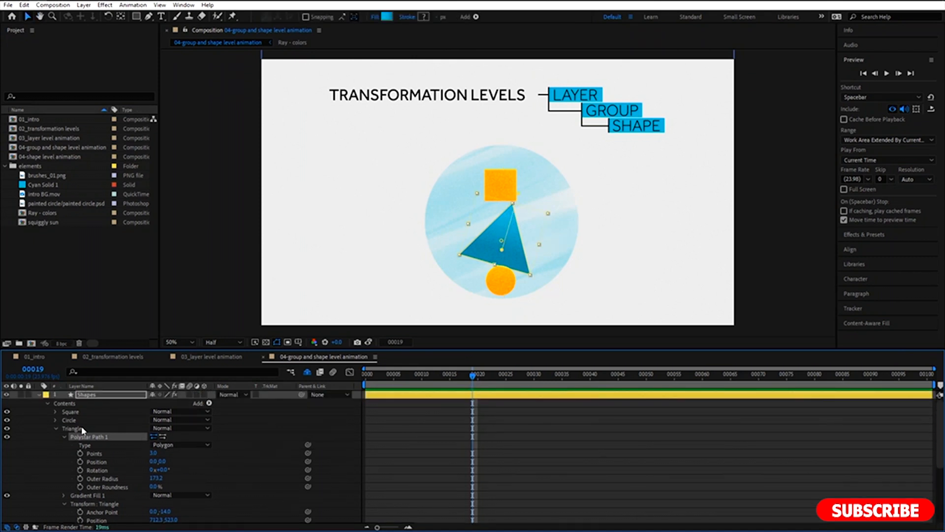
Expand the Square group's Rectangle Path 1 and start keyframing its Position at frame 0.
{"action": "left_click", "coordinate": [56, 411]}
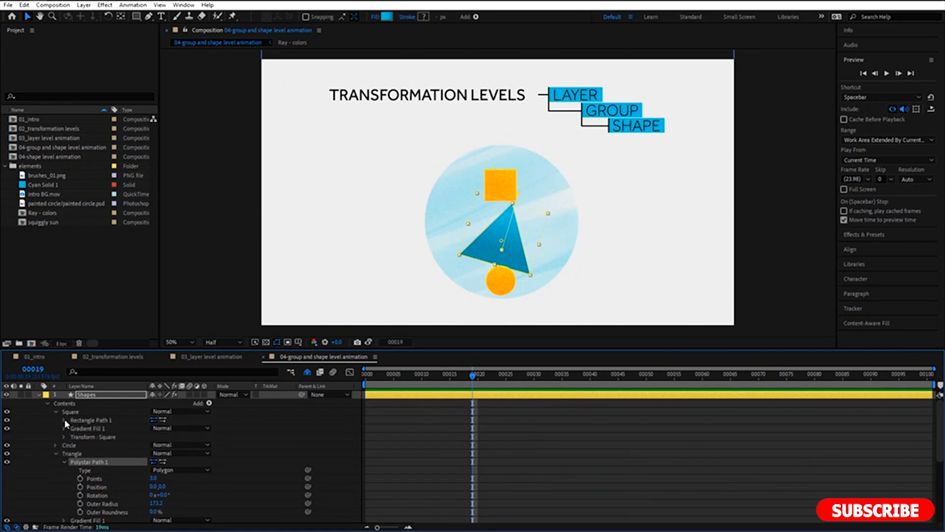
{"action": "left_click", "coordinate": [63, 420]}
{"action": "left_click", "coordinate": [77, 420]}
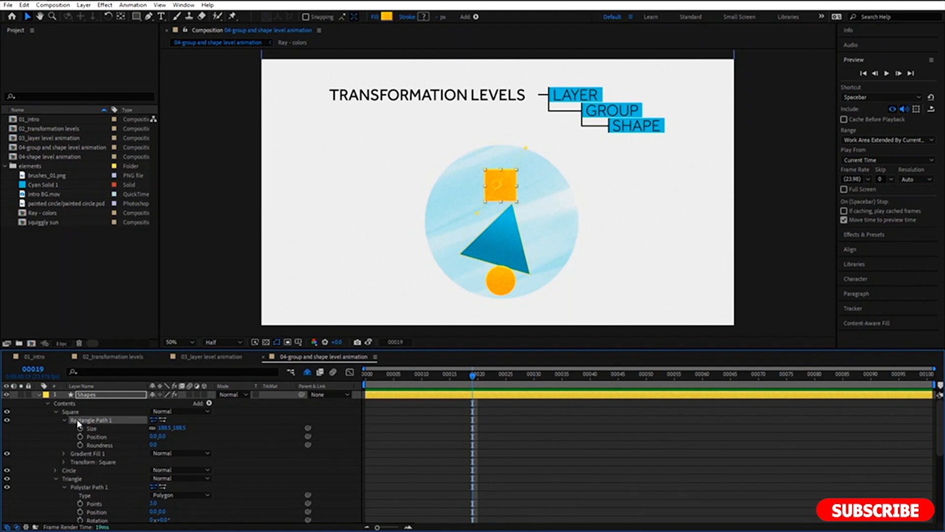
{"action": "left_click", "coordinate": [102, 438]}
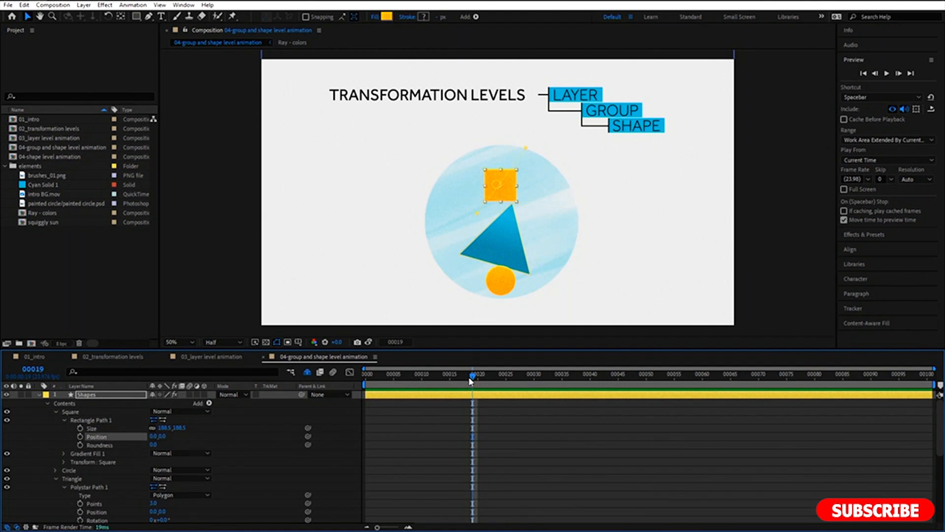
{"action": "left_click_drag", "start_coordinate": [470, 375], "coordinate": [347, 388]}
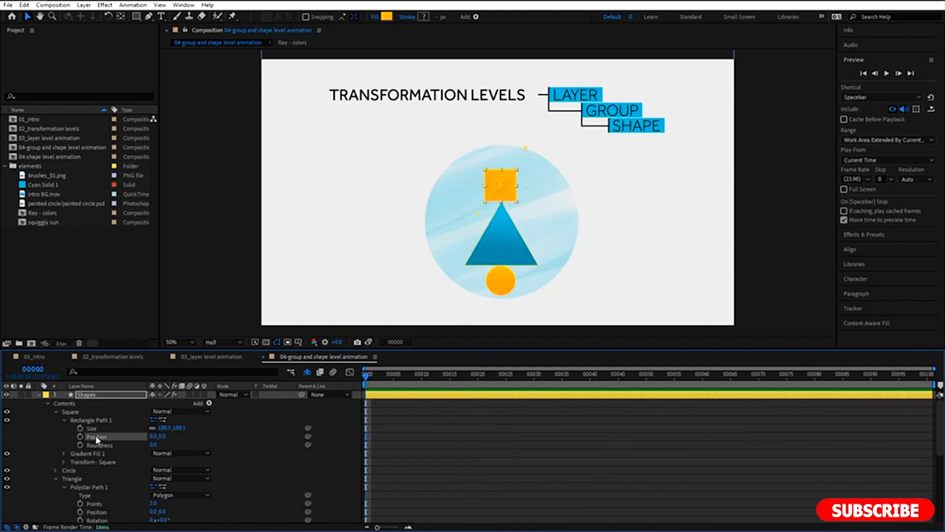
{"action": "left_click", "coordinate": [79, 436]}
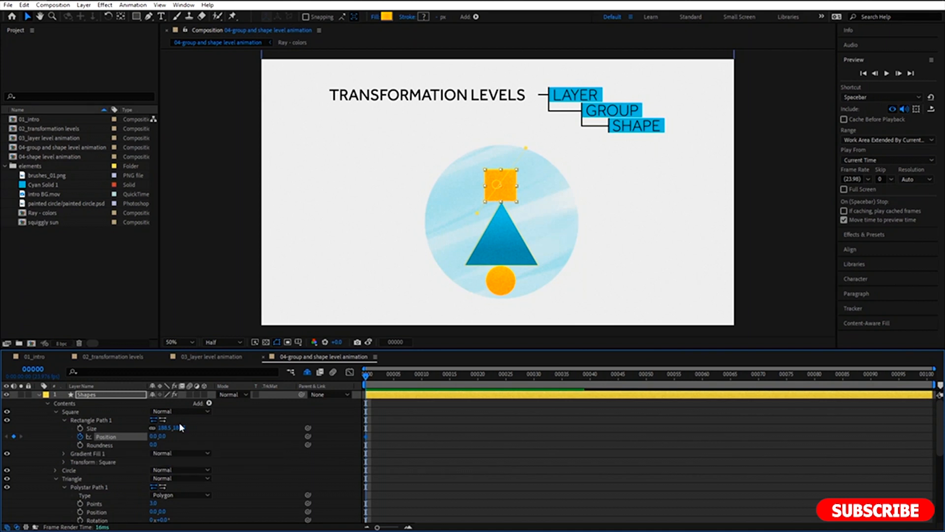
Keyframe the Rectangle Path 1 Position at 0, -110 on frame 10 and at 0, 0 on frame 20.
{"action": "left_click", "coordinate": [422, 376]}
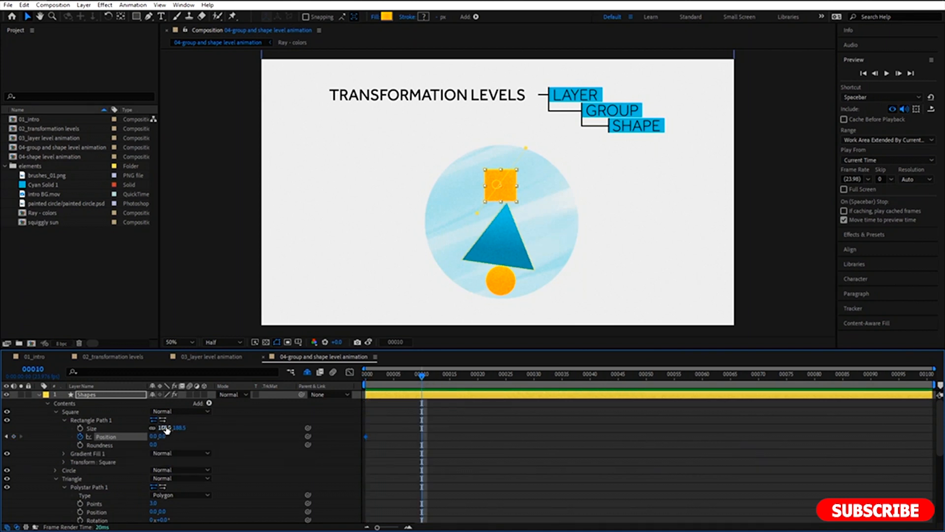
{"action": "left_click_drag", "start_coordinate": [166, 438], "coordinate": [104, 444]}
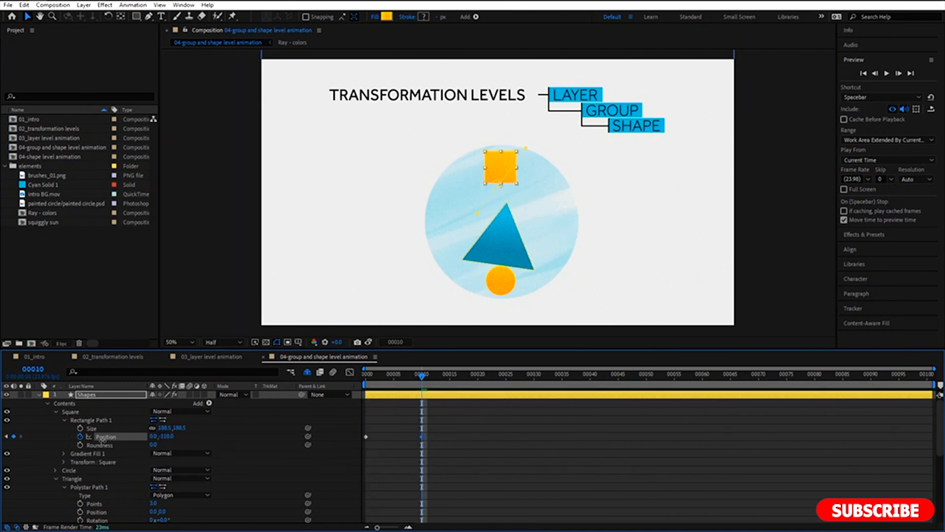
{"action": "left_click", "coordinate": [479, 375]}
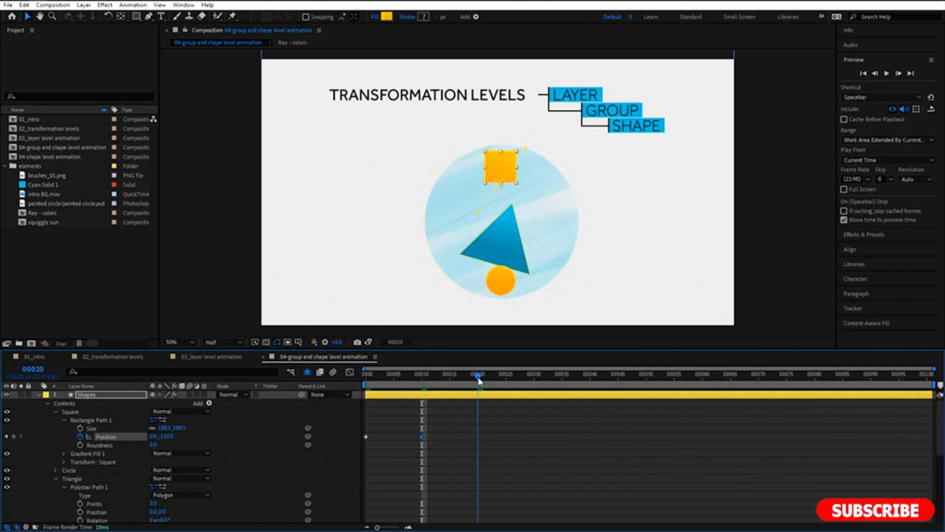
{"action": "left_click", "coordinate": [168, 436]}
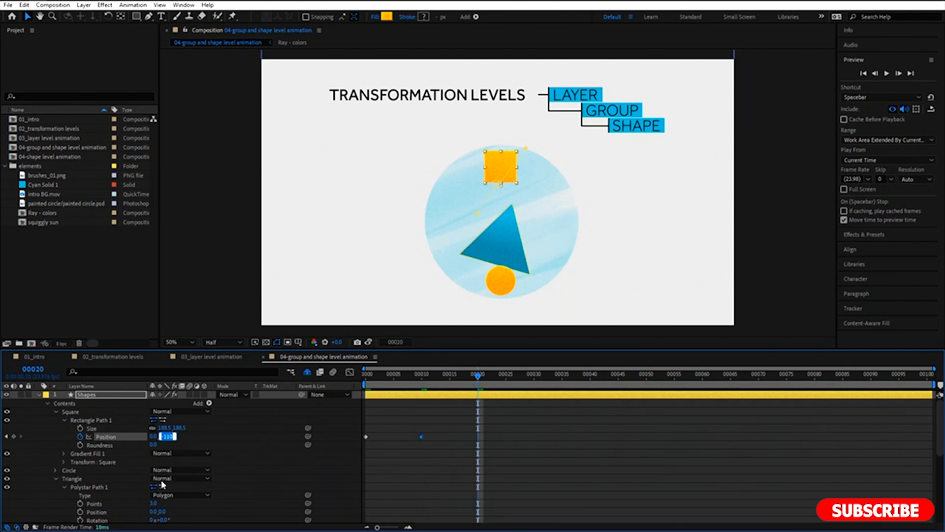
{"action": "type", "text": "0"}
{"action": "key", "text": "Return"}
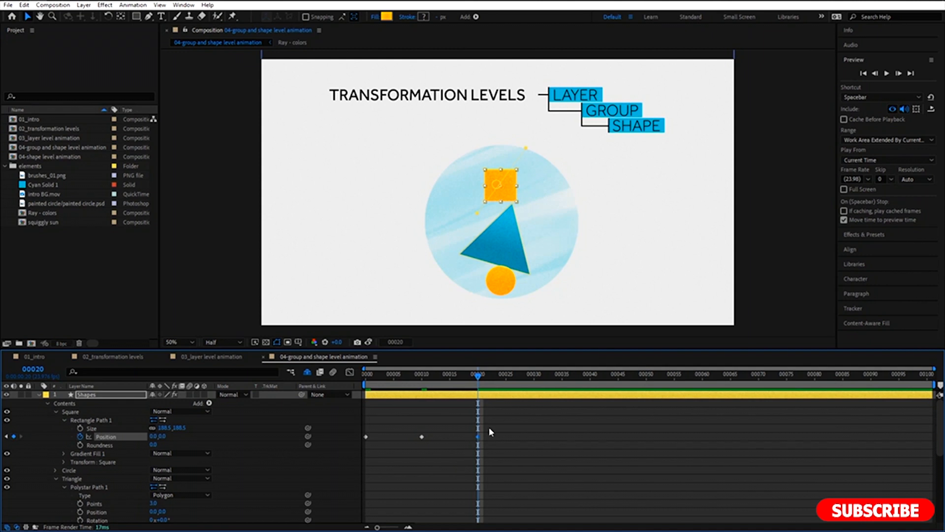
Copy the three Rectangle Path 1 Position keyframes to frames 20 and 40, and return the playhead to frame 0 with nothing selected.
{"action": "left_click_drag", "start_coordinate": [489, 429], "coordinate": [362, 440]}
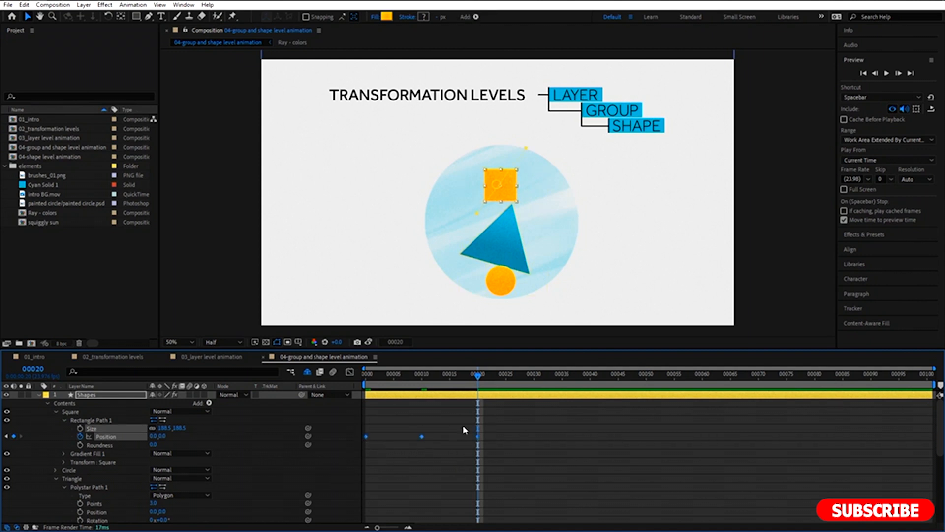
{"action": "key", "text": "ctrl+c"}
{"action": "key", "text": "ctrl+v"}
{"action": "left_click", "coordinate": [589, 377]}
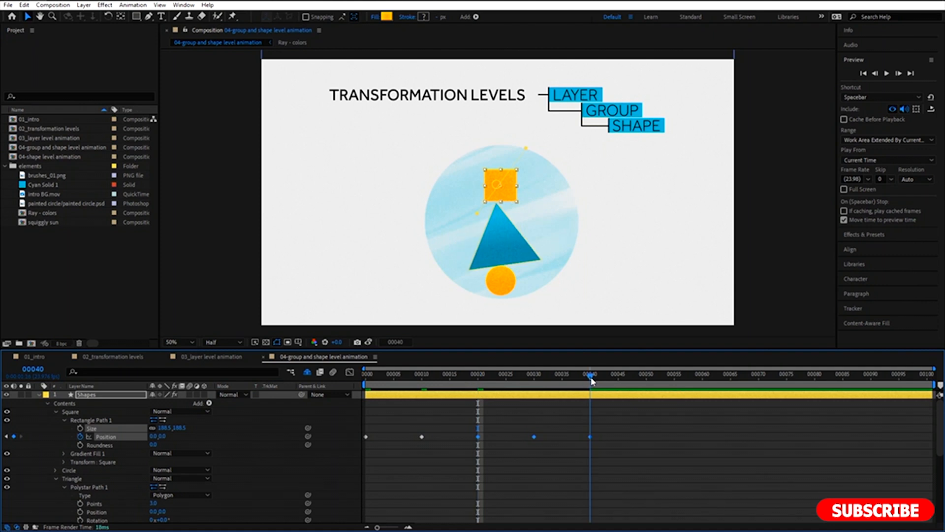
{"action": "key", "text": "ctrl+v"}
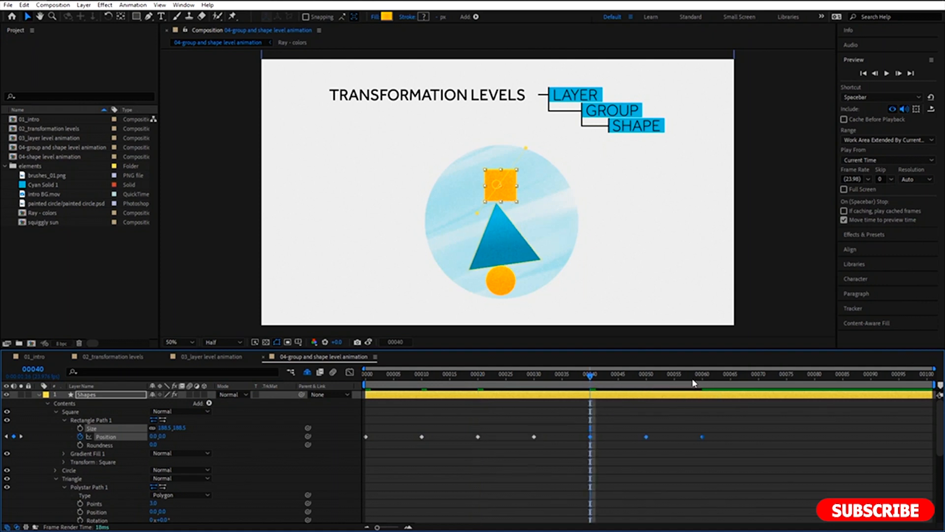
{"action": "left_click", "coordinate": [703, 377]}
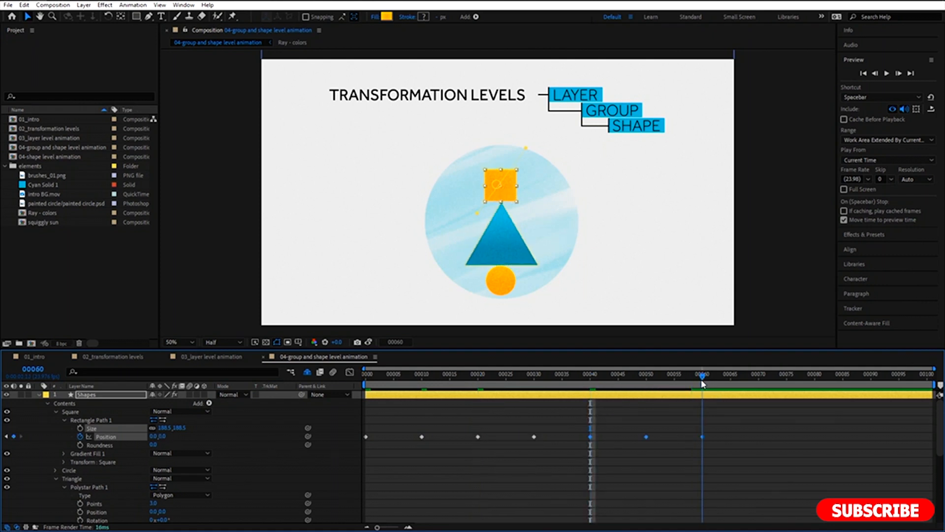
{"action": "left_click_drag", "start_coordinate": [702, 381], "coordinate": [337, 425]}
{"action": "left_click", "coordinate": [323, 414]}
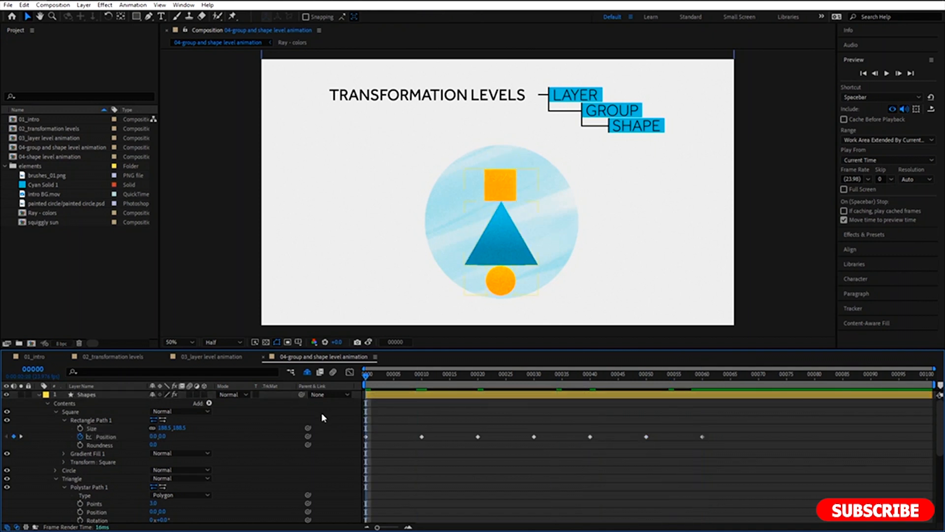
Preview the square's path animation and collapse the Square and Triangle groups in the Shapes layer.
{"action": "key", "text": "space"}
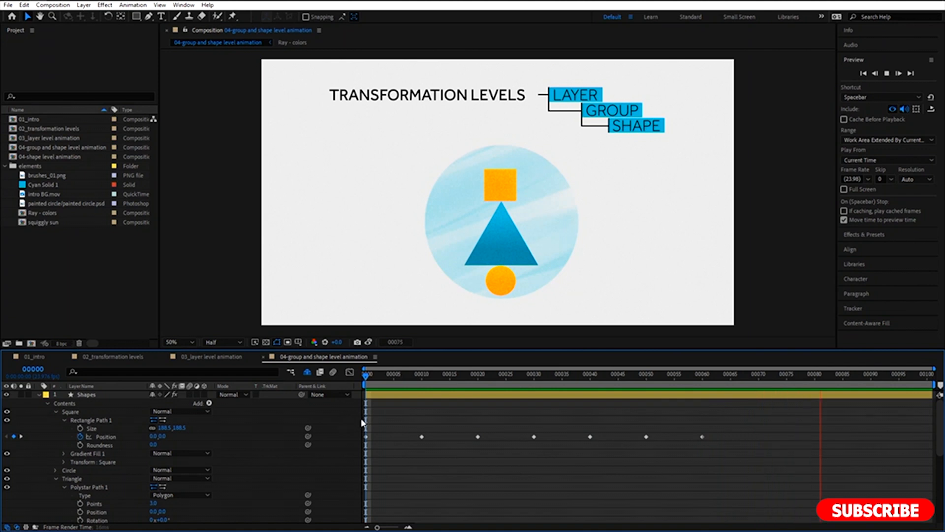
{"action": "left_click", "coordinate": [56, 411]}
{"action": "left_click", "coordinate": [57, 426]}
Stop the preview and group the Square, Circle and Triangle groups together within the Shapes layer's contents.
{"action": "left_click", "coordinate": [76, 412]}
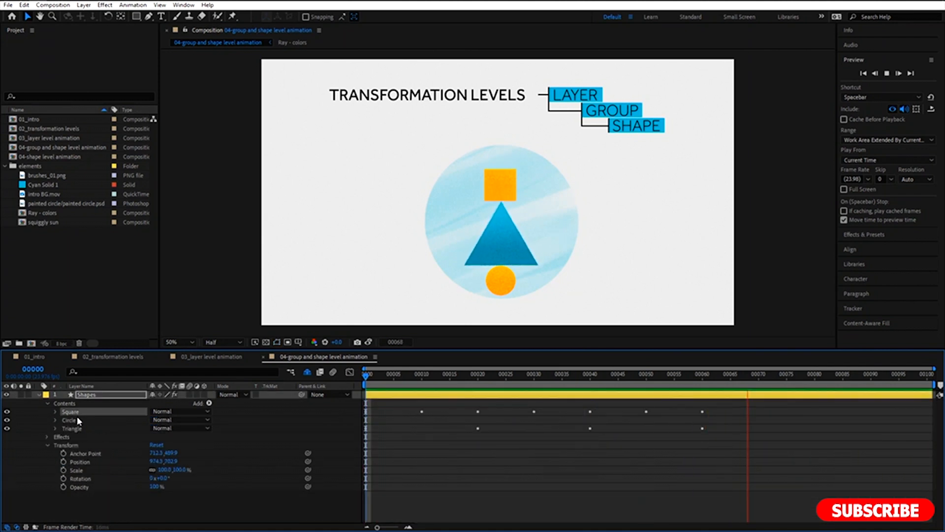
{"action": "left_click", "coordinate": [78, 428], "text": "shift"}
{"action": "key", "text": "space"}
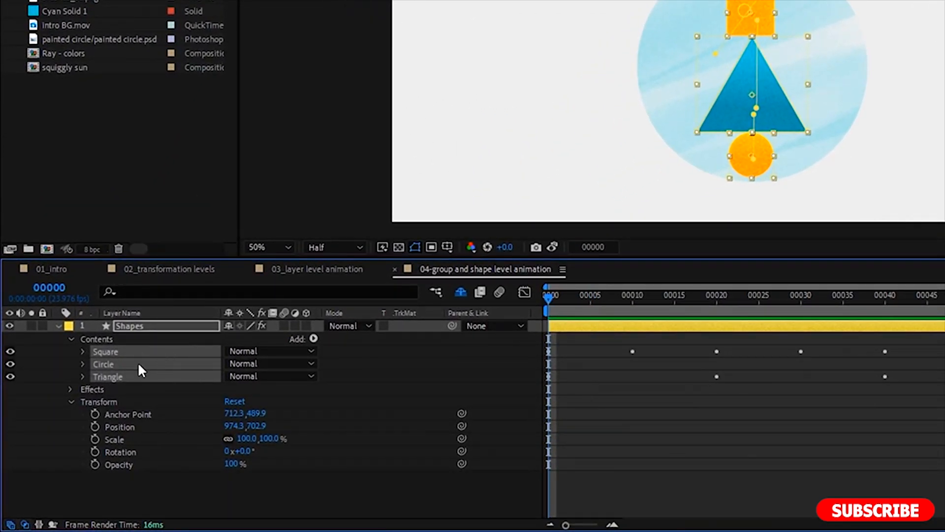
{"action": "right_click", "coordinate": [136, 349]}
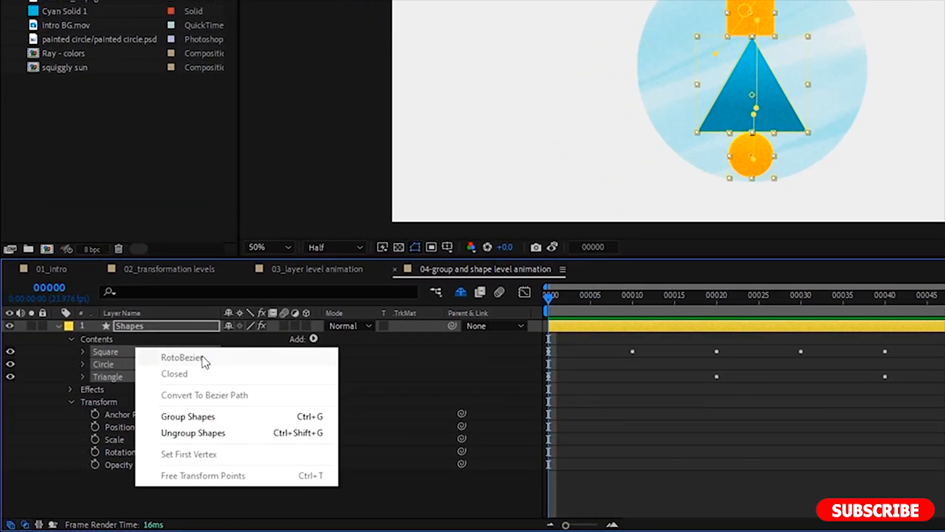
{"action": "left_click", "coordinate": [275, 417]}
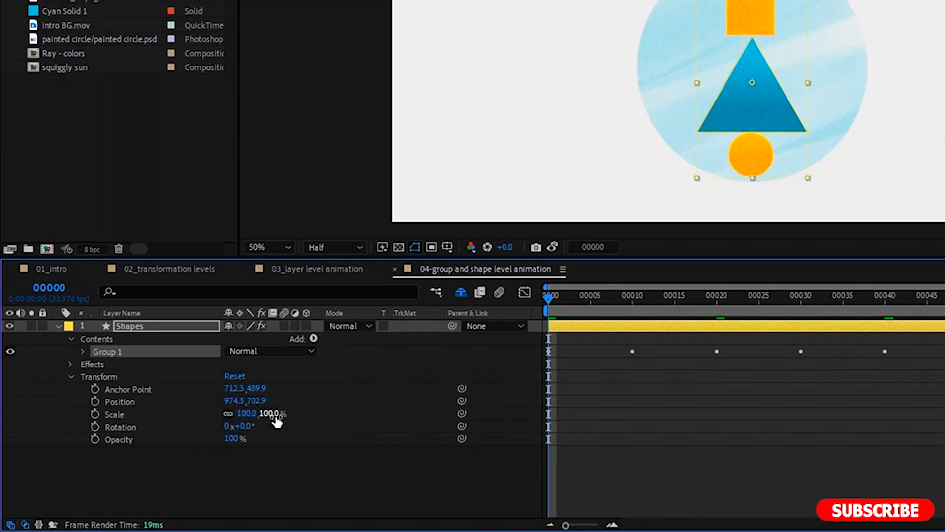
Expand Group 1's transform properties and start keyframing its Position at frame 0.
{"action": "left_click", "coordinate": [82, 351]}
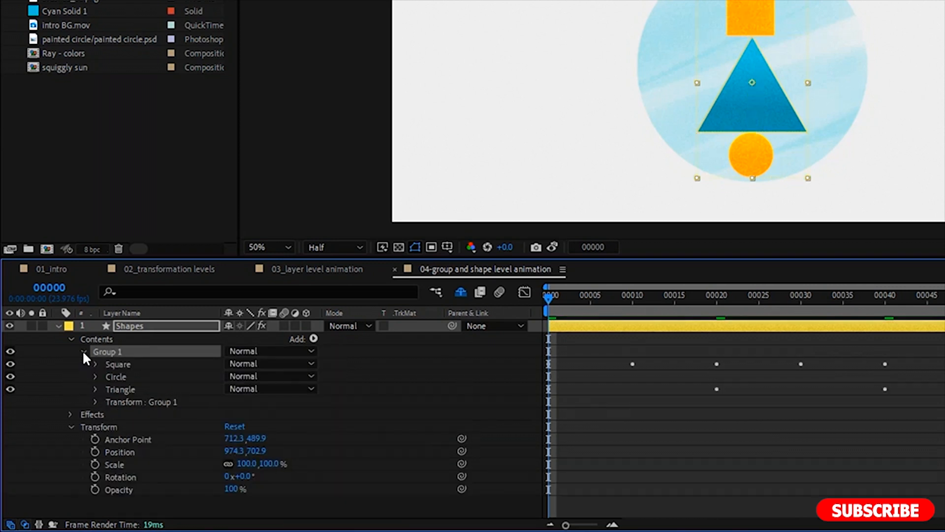
{"action": "left_click", "coordinate": [114, 401]}
{"action": "left_click", "coordinate": [95, 401]}
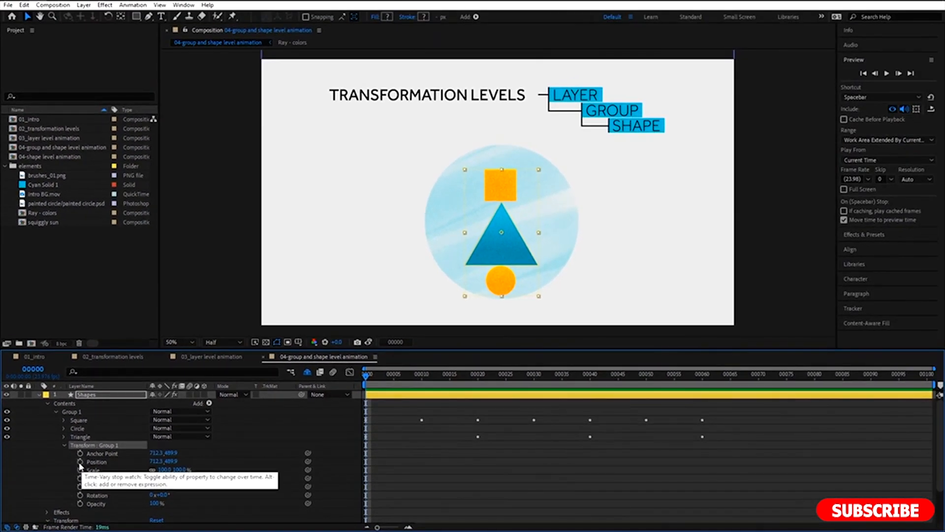
{"action": "left_click", "coordinate": [80, 462]}
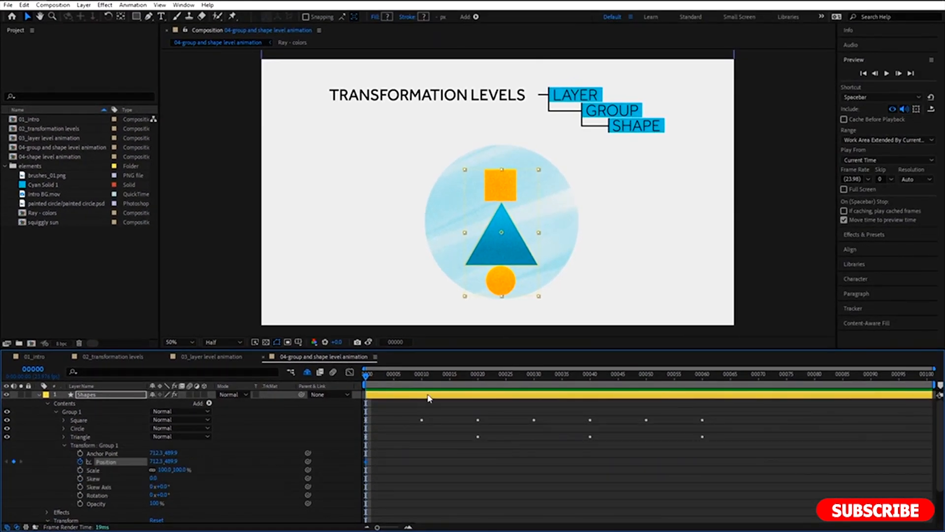
Keyframe Group 1's Position at 637.3, 489.9 on frame 20 and at 799.3, 489.9 on frame 40.
{"action": "left_click", "coordinate": [477, 378]}
{"action": "left_click_drag", "start_coordinate": [151, 462], "coordinate": [125, 461]}
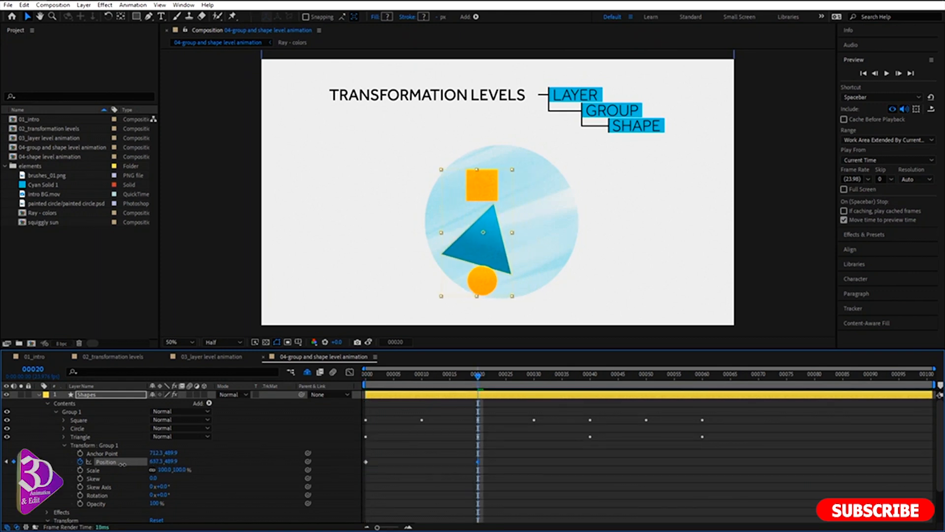
{"action": "left_click", "coordinate": [589, 377]}
{"action": "left_click_drag", "start_coordinate": [152, 466], "coordinate": [264, 470]}
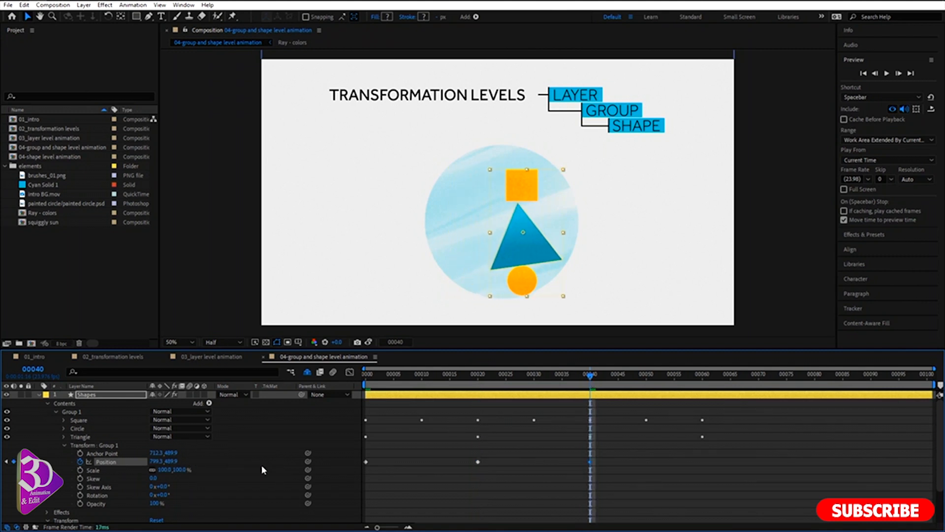
Copy Group 1's frame 0 Position keyframe to frame 60 and clear the keyframe selection.
{"action": "left_click", "coordinate": [701, 388]}
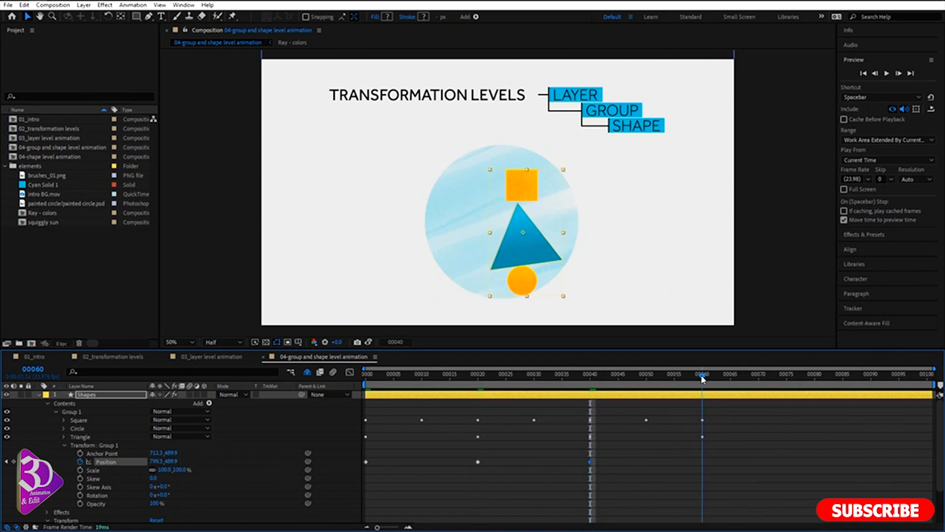
{"action": "left_click", "coordinate": [366, 462]}
{"action": "key", "text": "ctrl+c"}
{"action": "key", "text": "ctrl+v"}
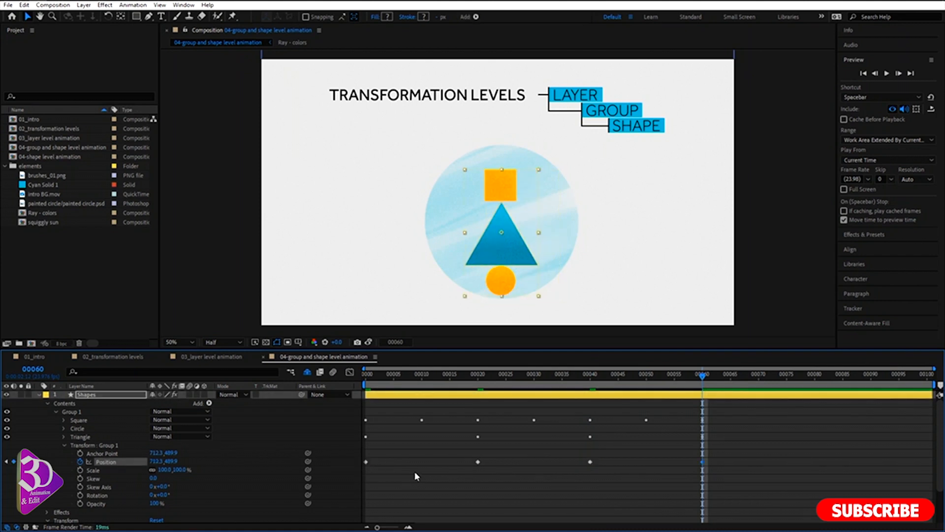
{"action": "left_click", "coordinate": [412, 456]}
Show only the Shapes layer's keyframed properties and apply Easy Ease to all their keyframes.
{"action": "left_click", "coordinate": [90, 395]}
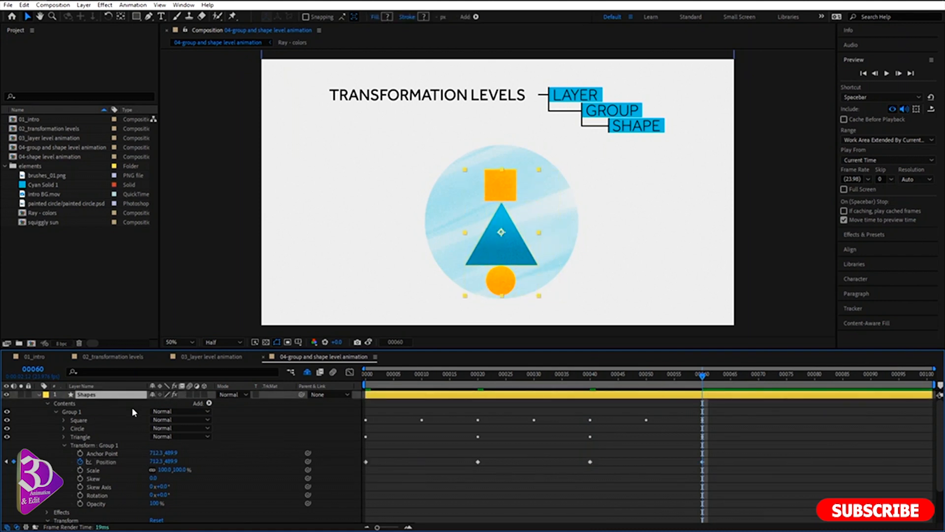
{"action": "key", "text": "u"}
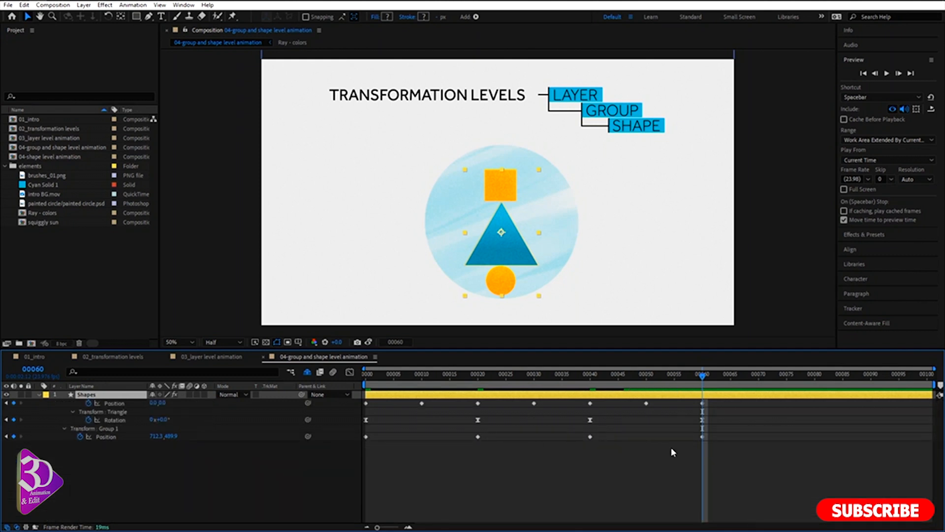
{"action": "left_click_drag", "start_coordinate": [719, 465], "coordinate": [366, 402]}
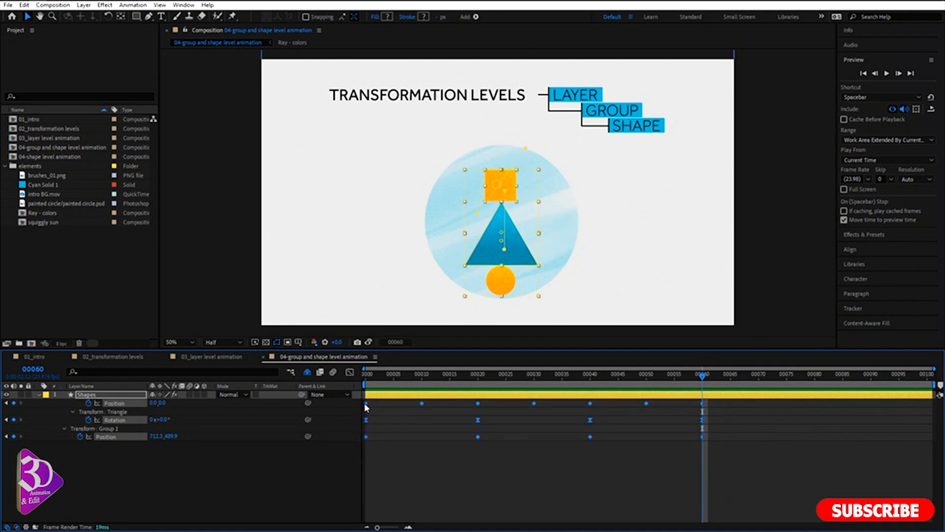
{"action": "right_click", "coordinate": [366, 403]}
{"action": "mouse_move", "coordinate": [420, 402]}
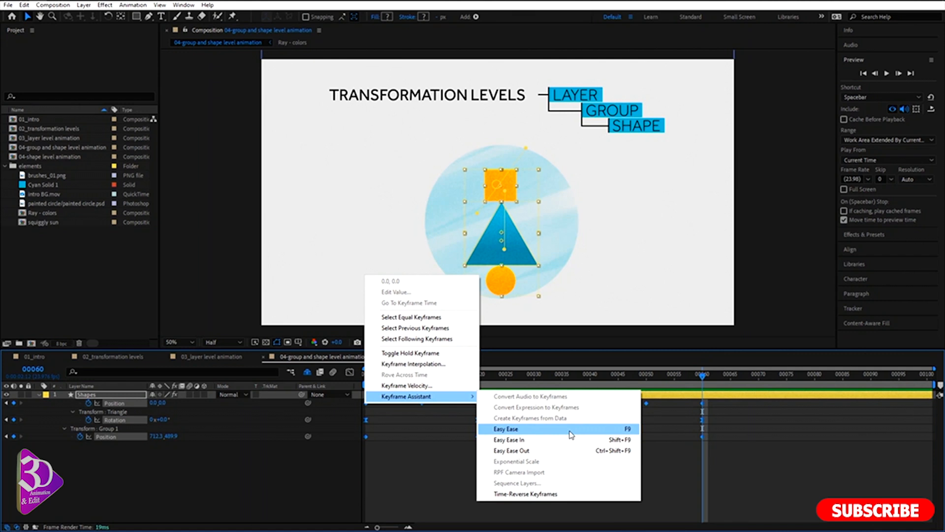
{"action": "left_click", "coordinate": [571, 433]}
{"action": "left_click", "coordinate": [548, 460]}
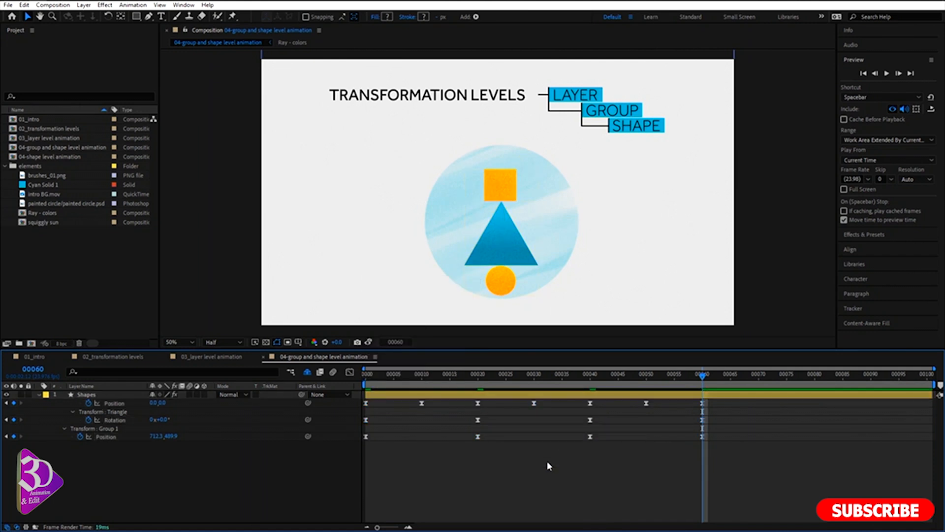
Return the playhead to frame 0 and play back the combined square, triangle and group animation.
{"action": "left_click_drag", "start_coordinate": [376, 378], "coordinate": [363, 383]}
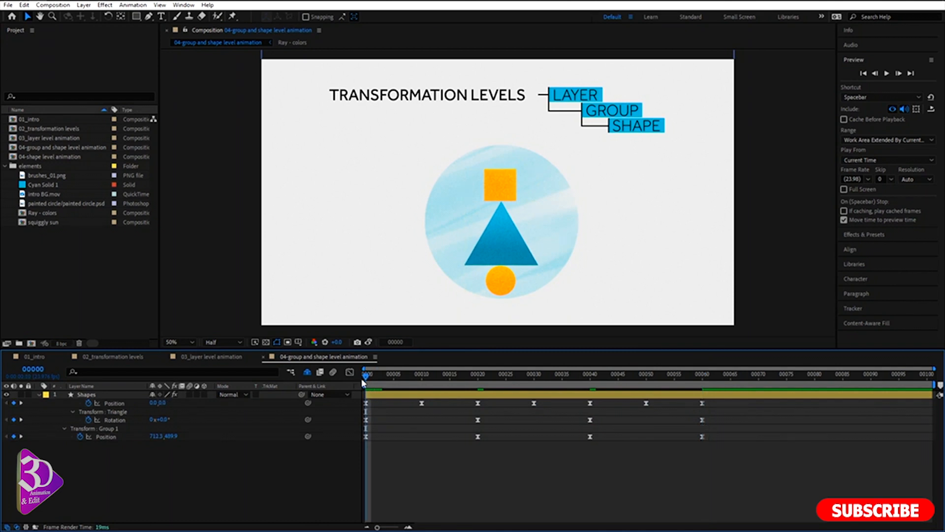
{"action": "key", "text": "space"}
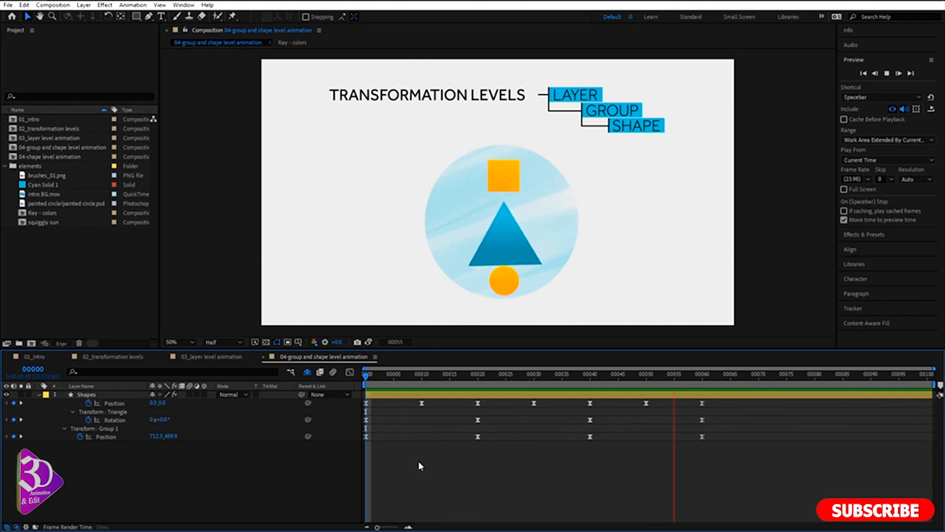
{"action": "key", "text": "space"}
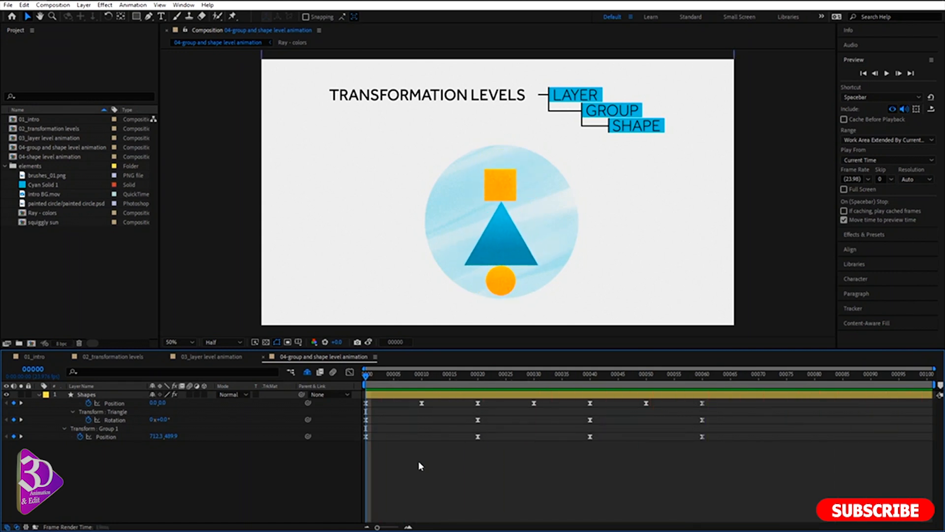
{"action": "key", "text": "space"}
{"action": "key", "text": "space"}
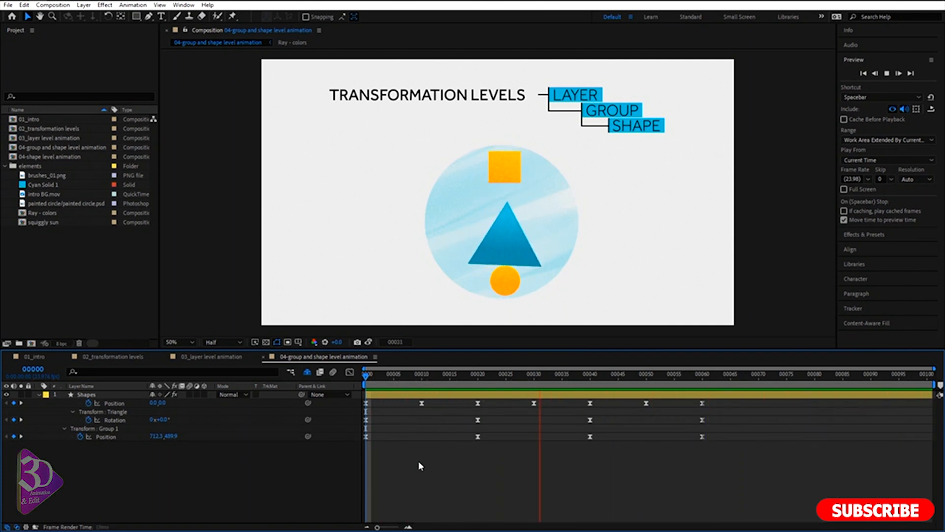